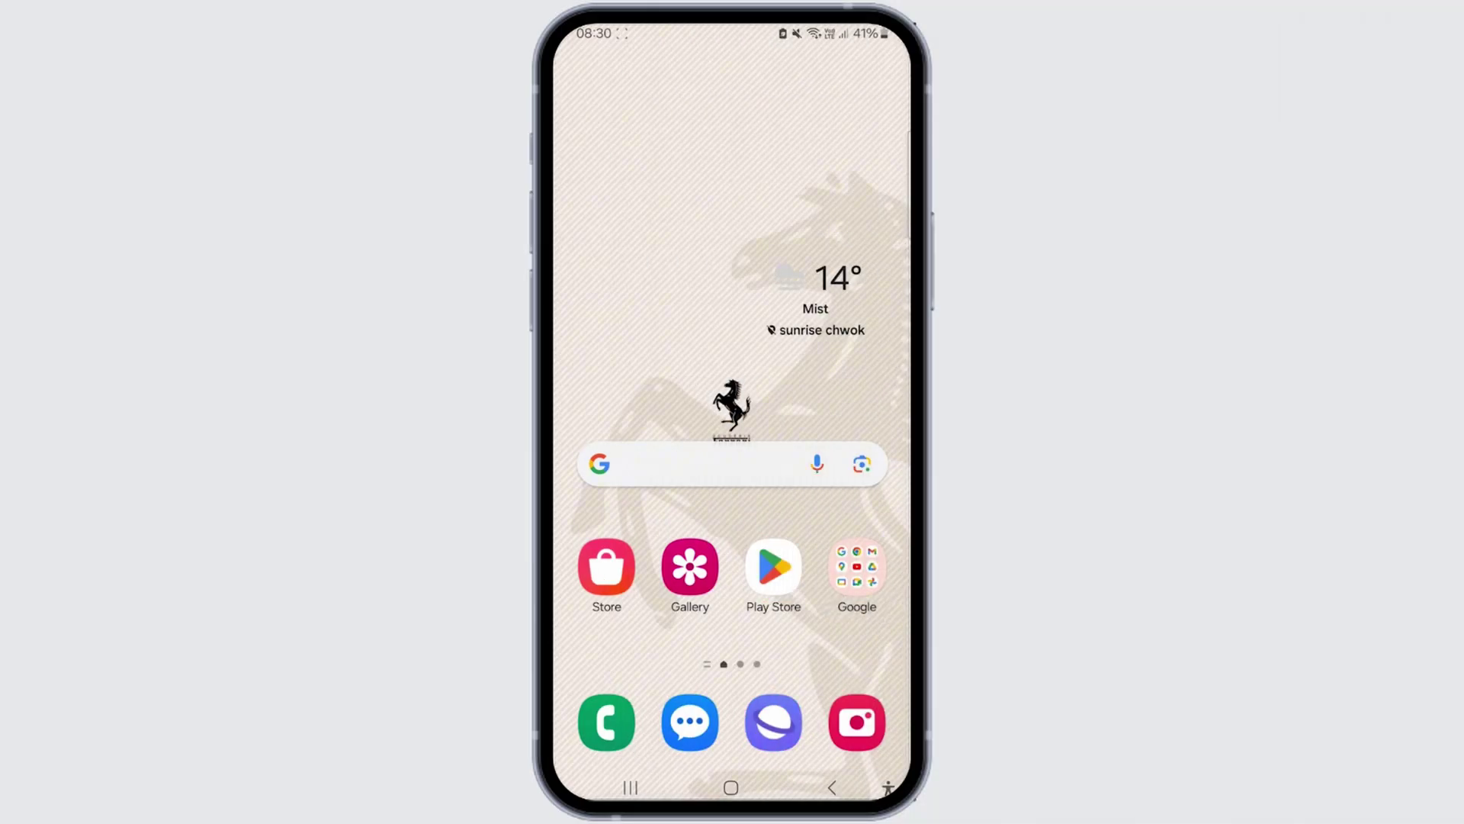
Bring up the app drawer and open the Socials folder
left_click_drag(645, 637, 645, 344)
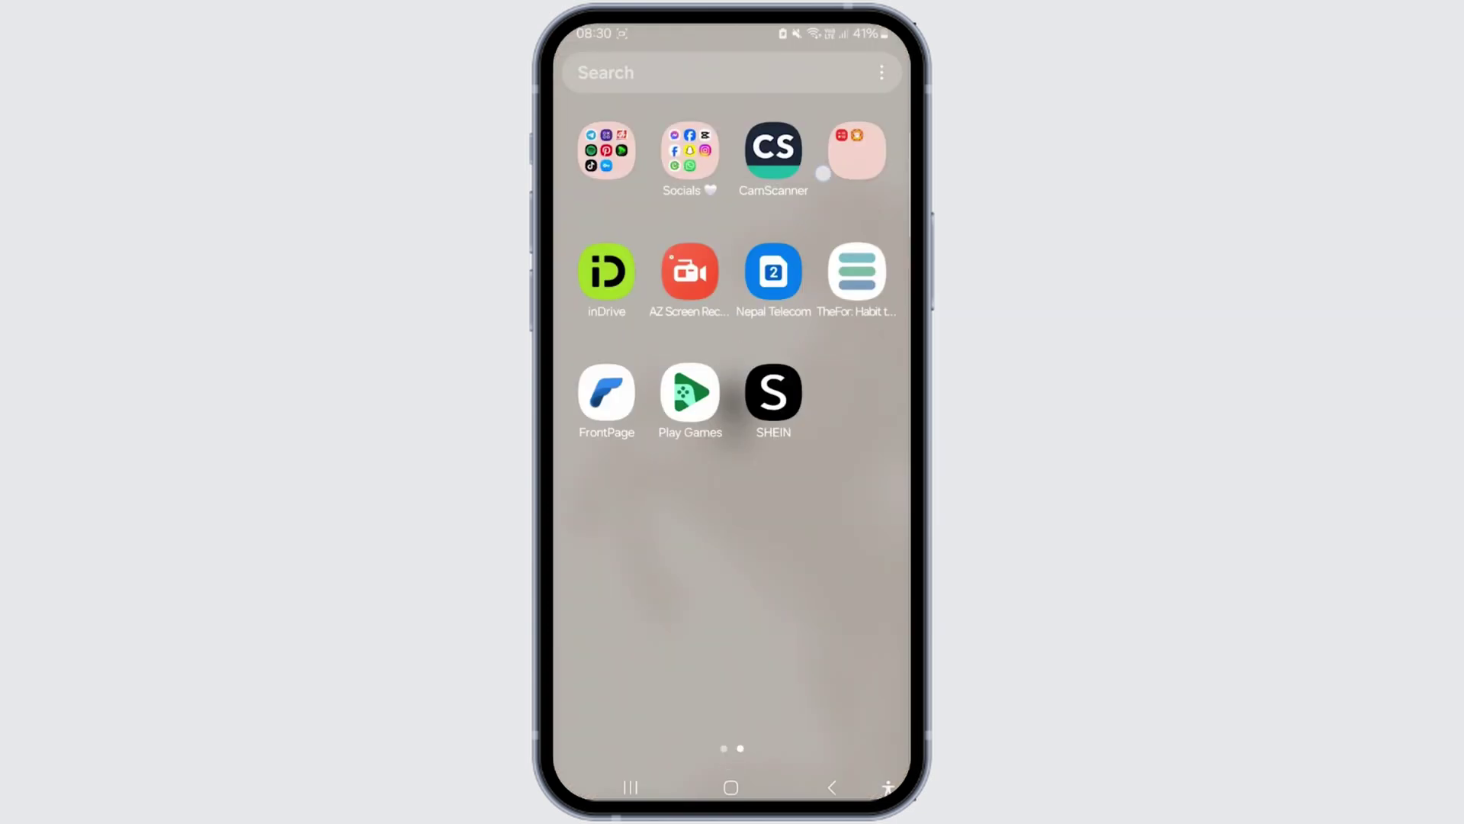
left_click(690, 154)
Launch Facebook and navigate from its menu through Settings & privacy into Settings
left_click(732, 349)
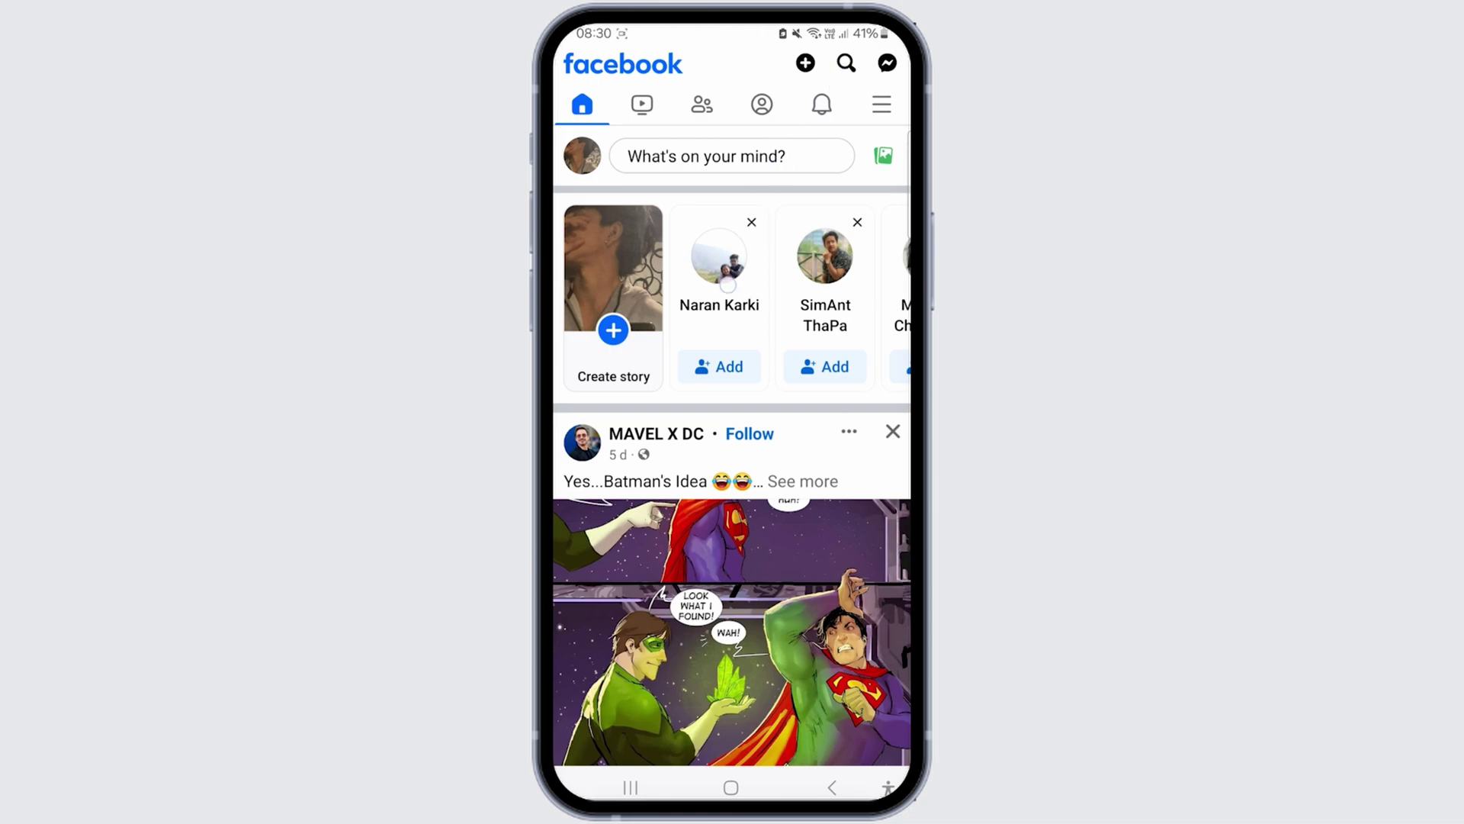
left_click(881, 104)
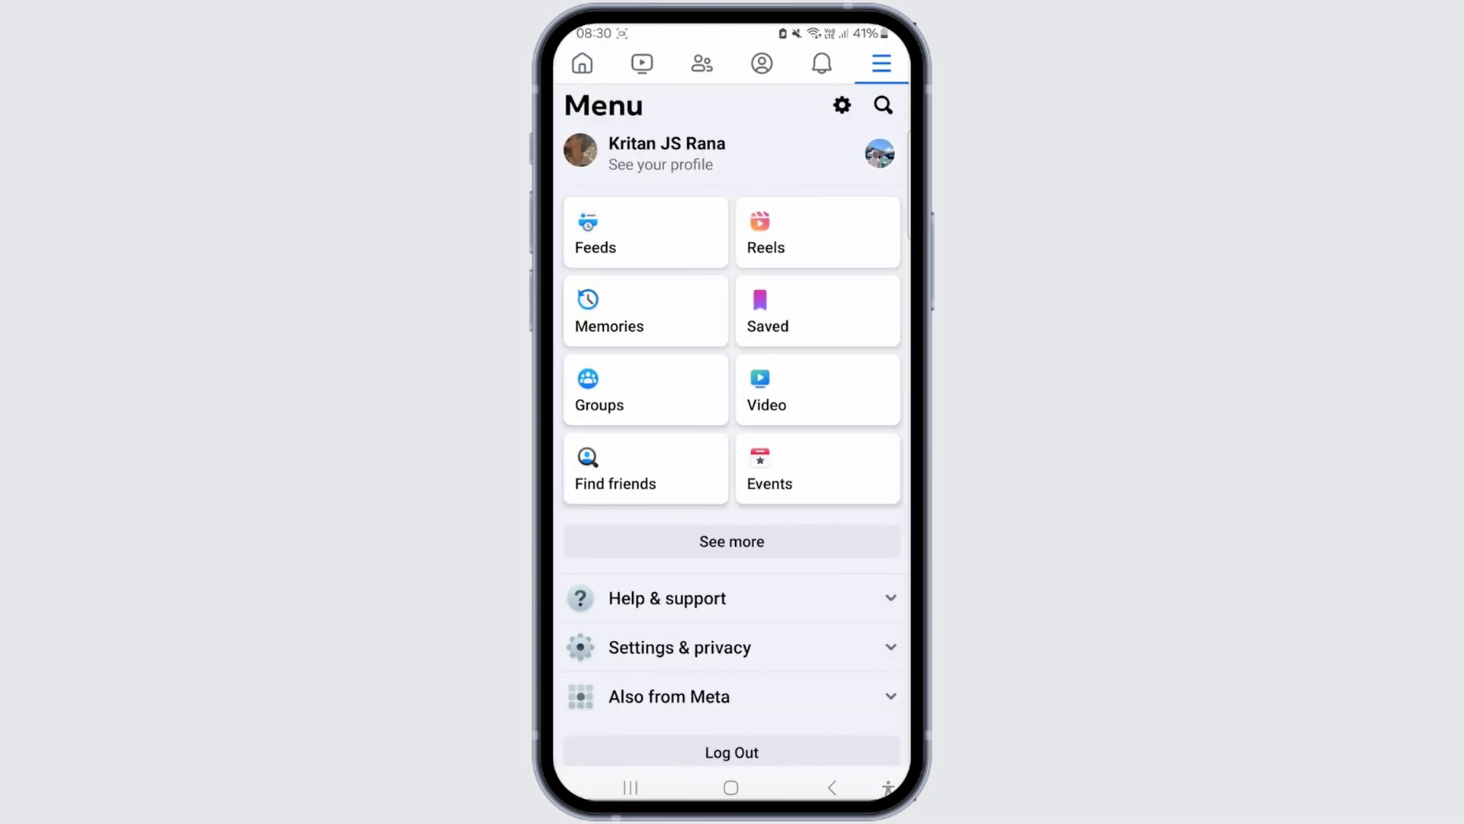
left_click_drag(789, 449, 790, 423)
left_click(680, 628)
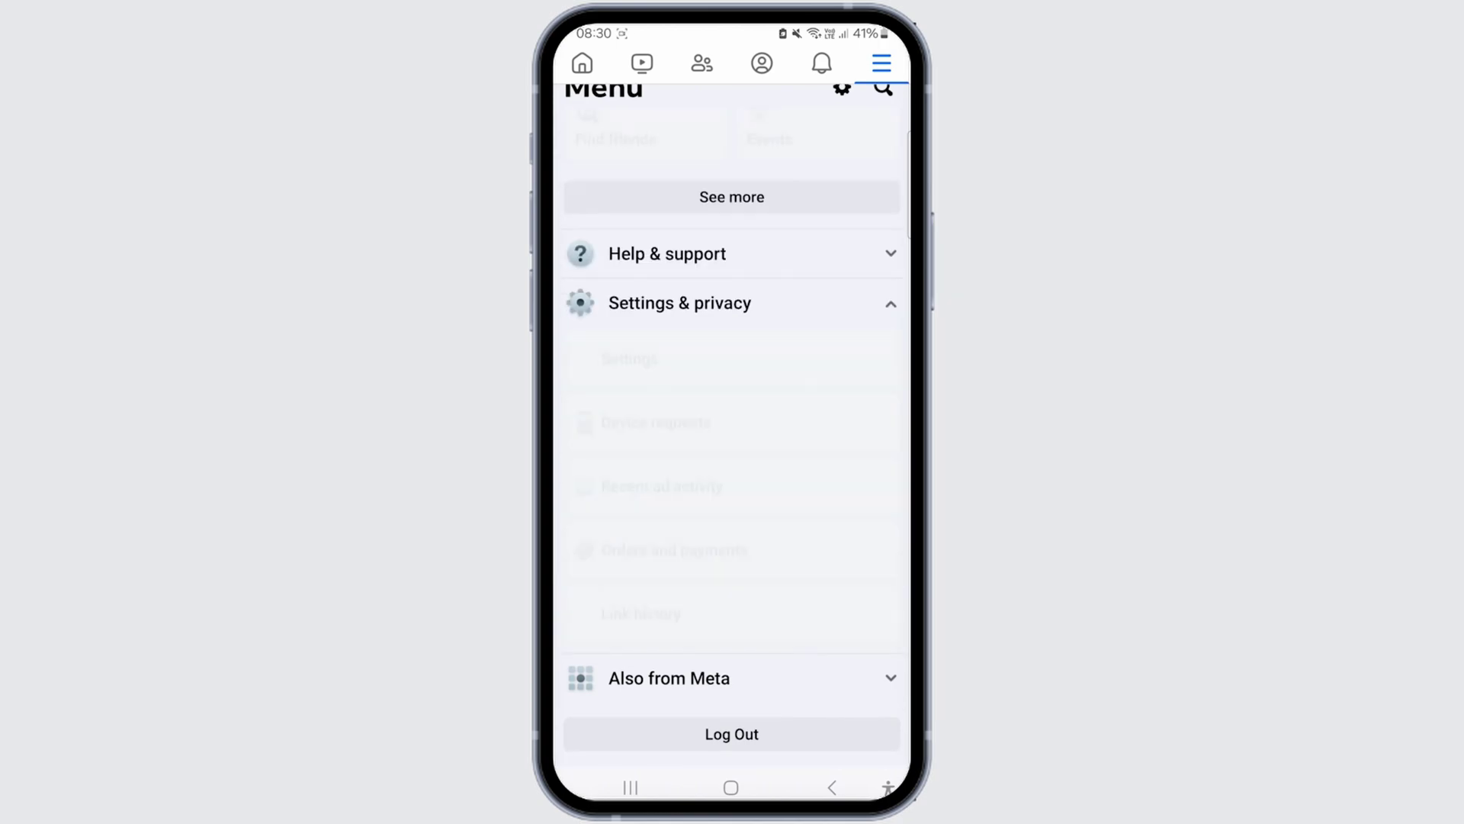
left_click(739, 355)
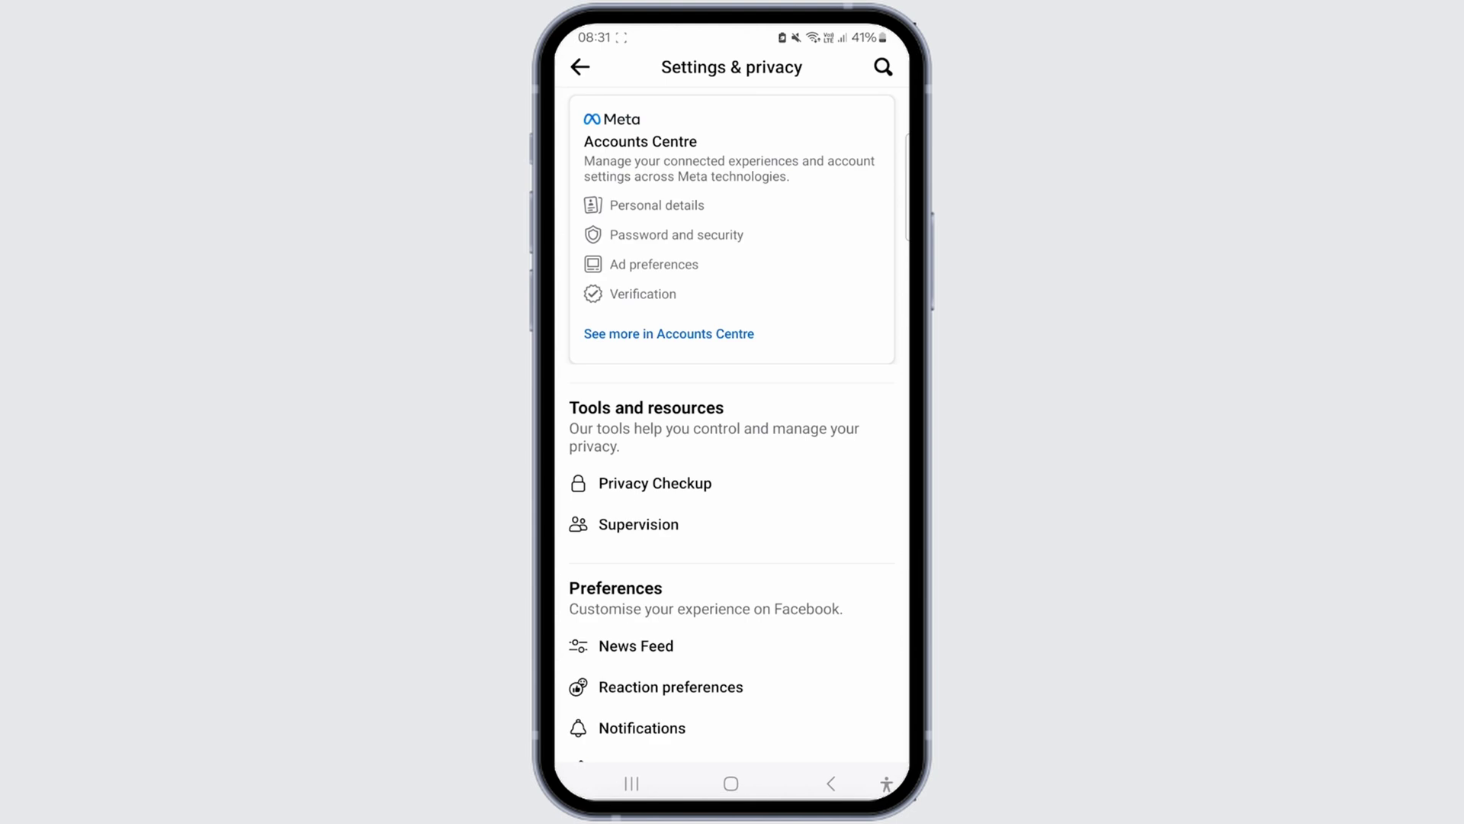
scroll(746, 311, "down", 5)
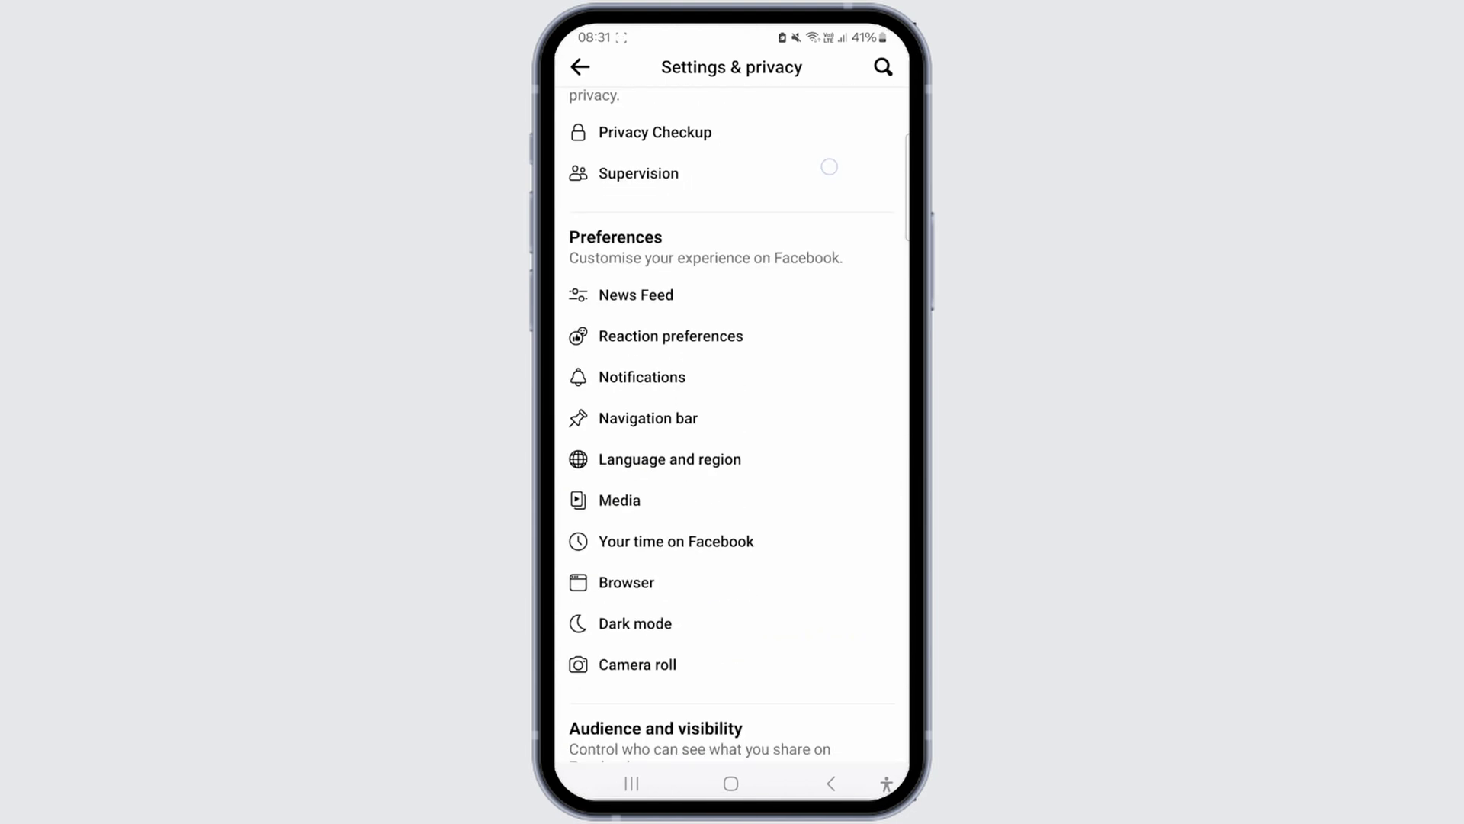
left_click(766, 275)
scroll(767, 274, "down", 1)
In Media settings, switch video quality from Optimised to Data saver
left_click(630, 399)
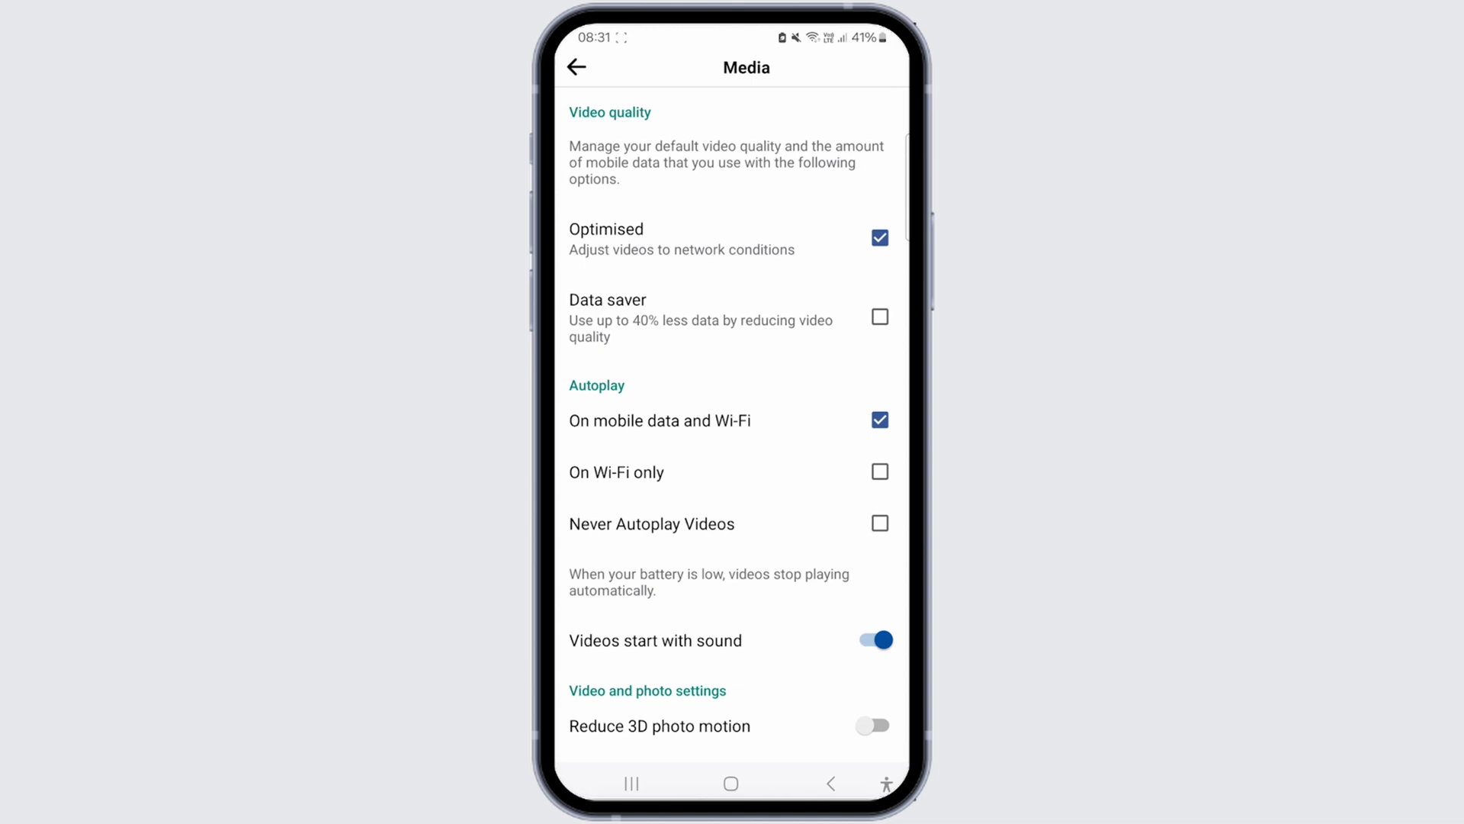
left_click(878, 317)
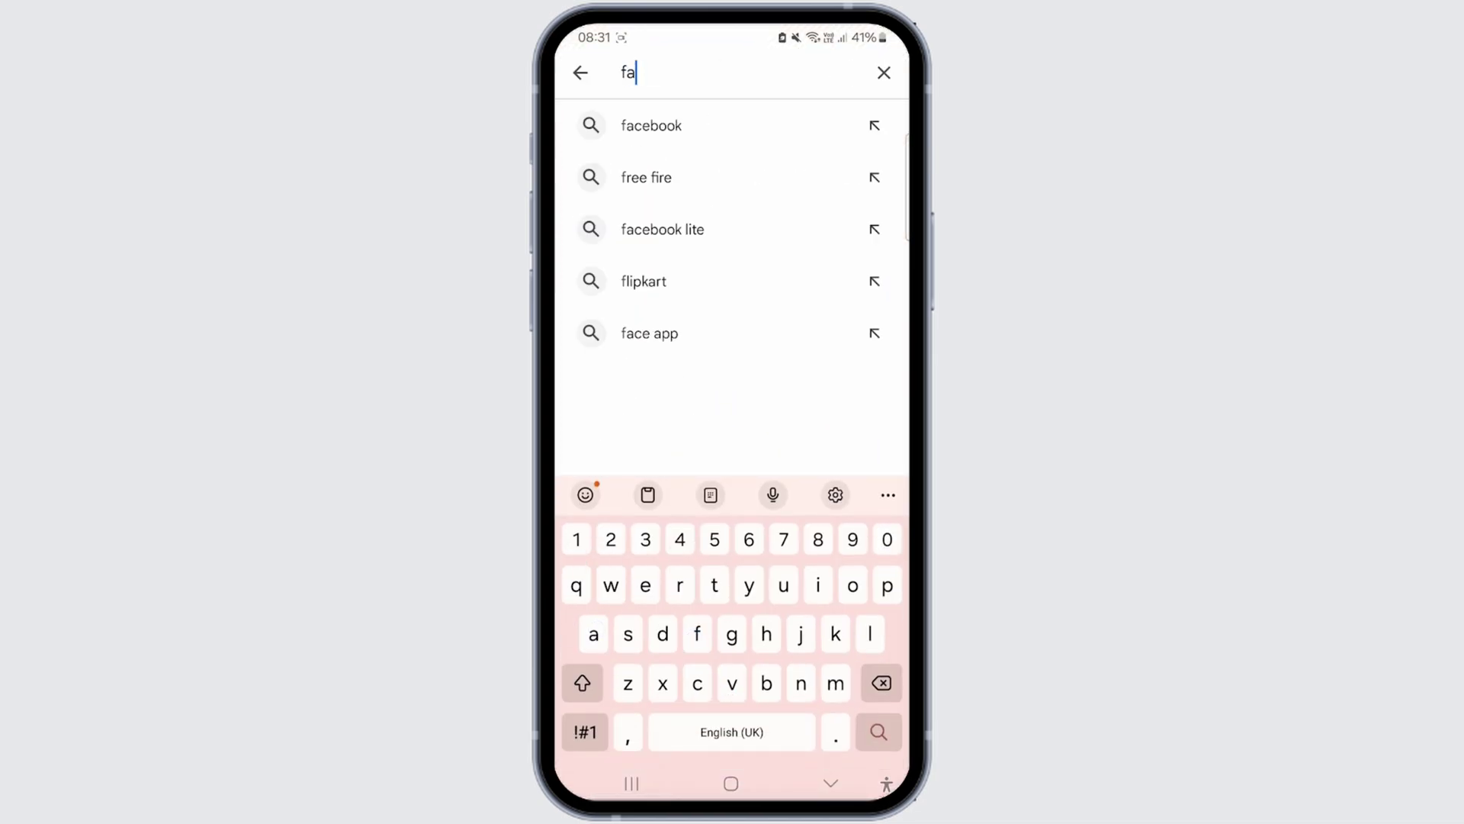
type("cebook")
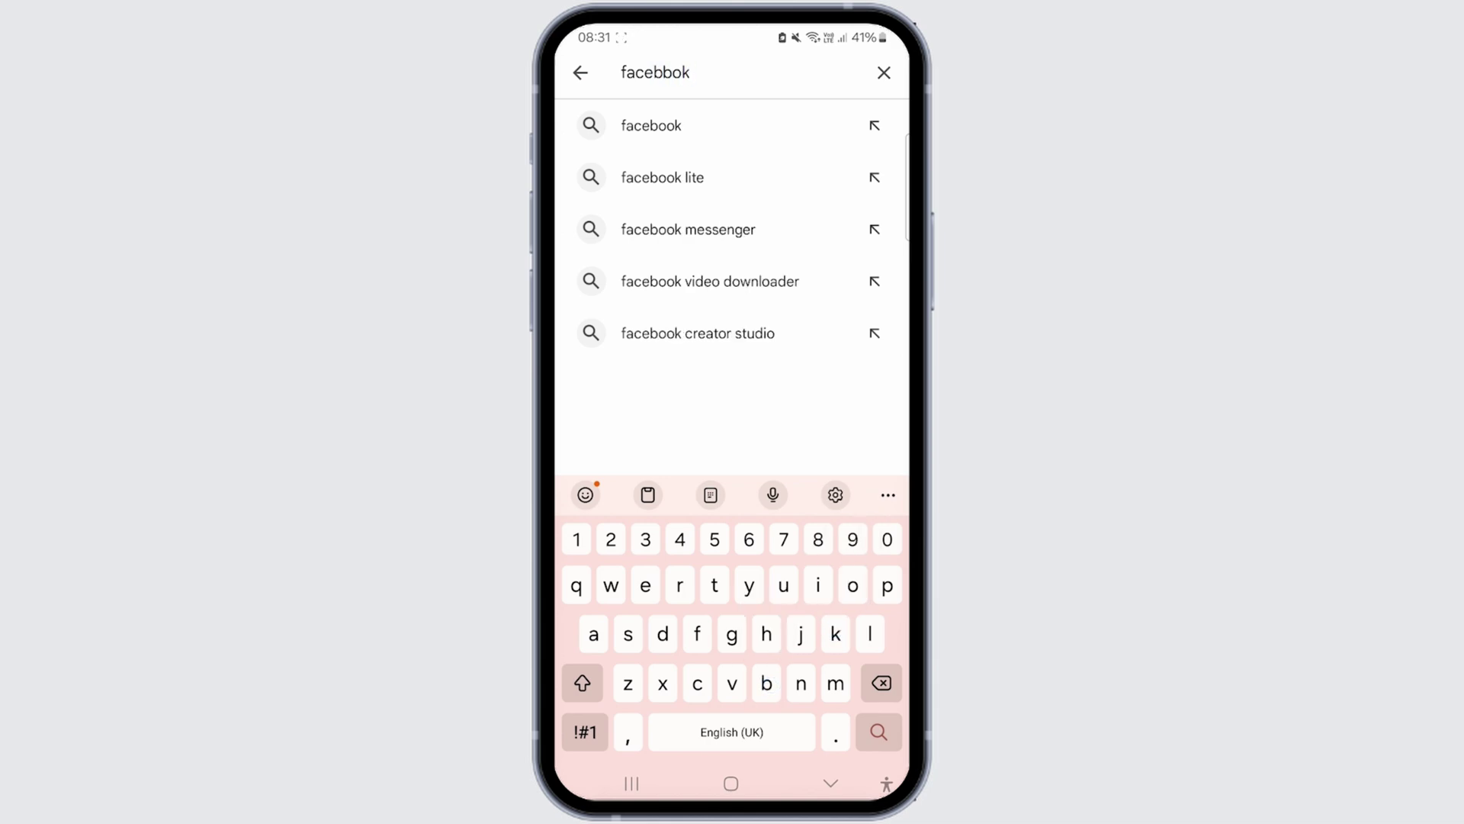
Pick the 'facebook lite' suggestion in the Play Store search
left_click(753, 185)
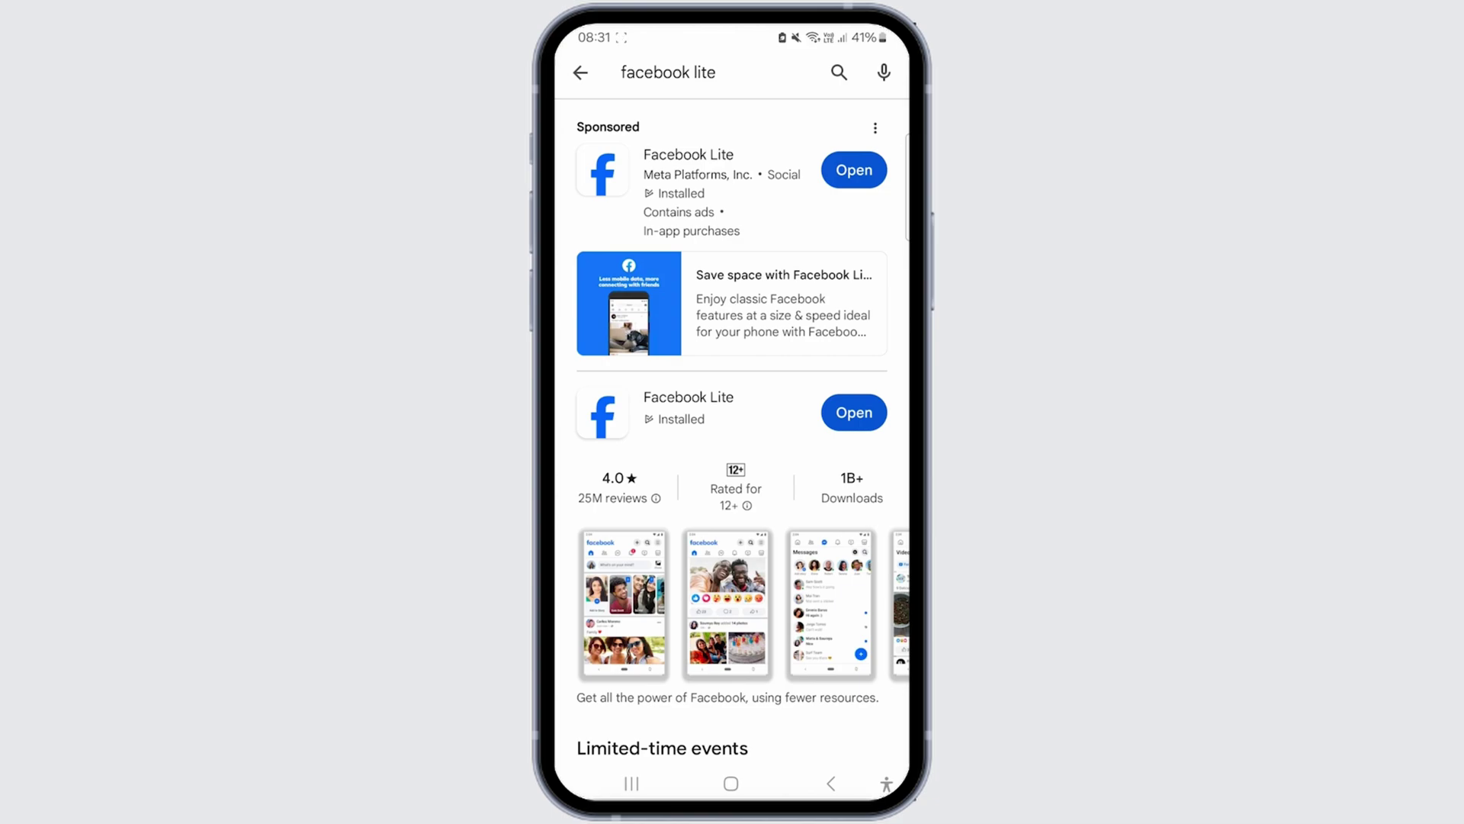
Leave the Facebook Lite search results for the Android home screen
left_click(730, 784)
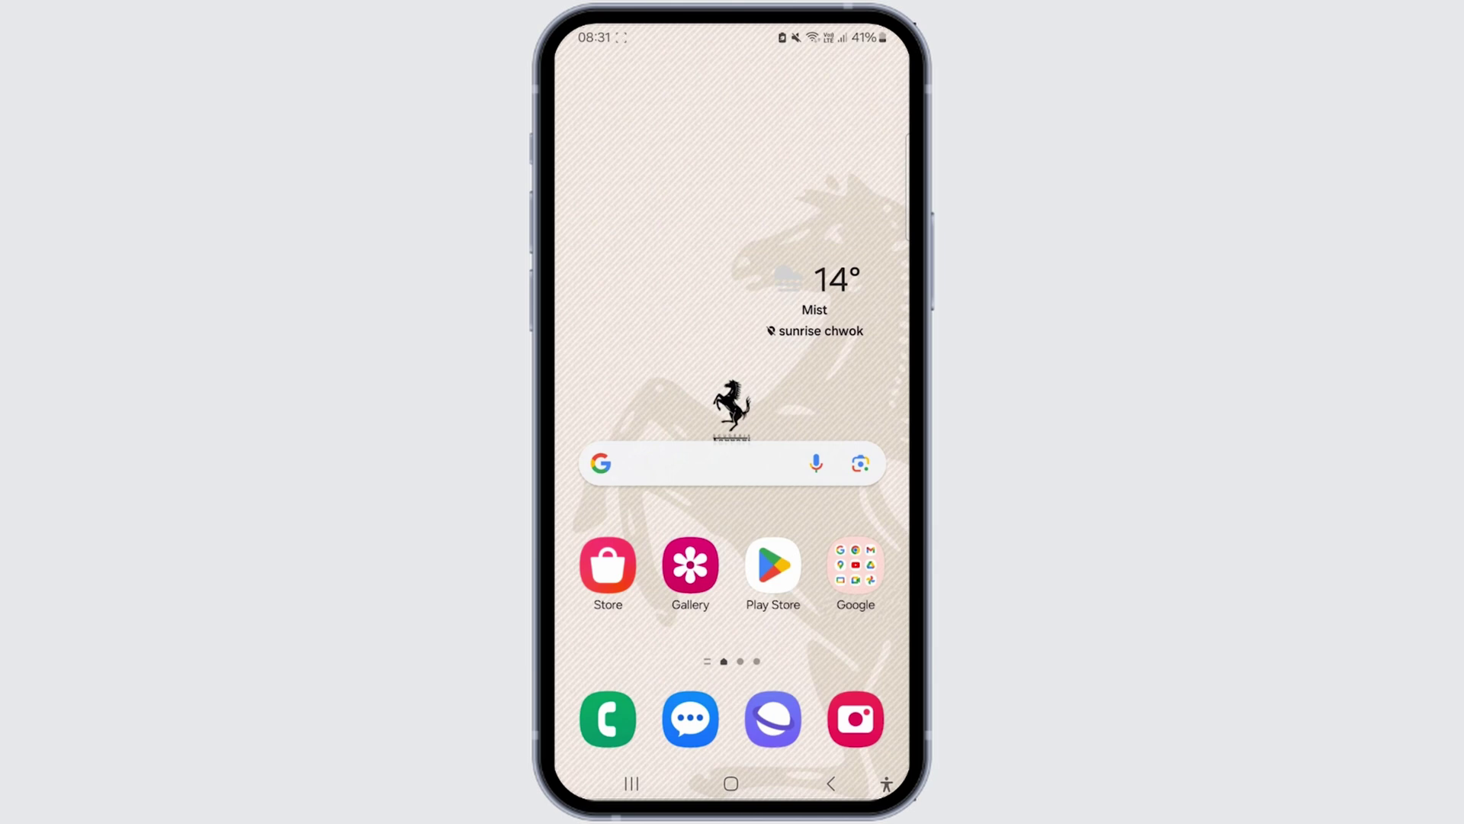